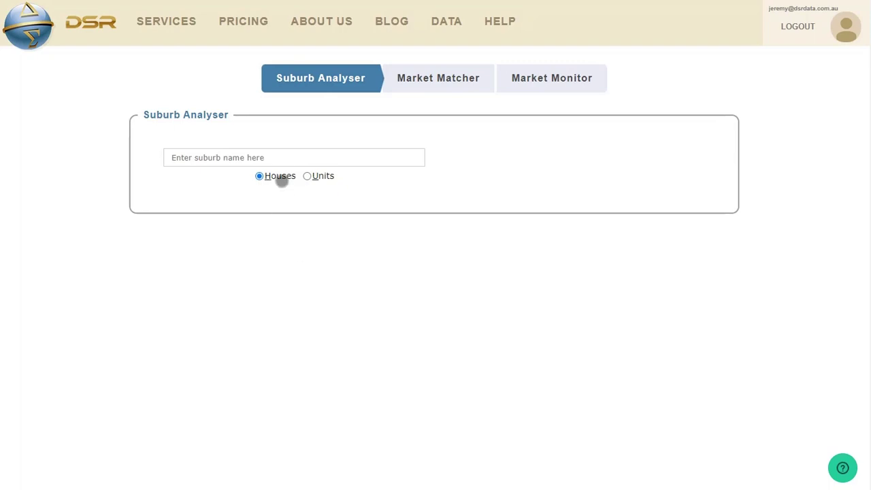
# - Search 'greenwoo' and load GREENWOOD WA 6024 Houses, showing DSR 59 and typical value $610,000
pyautogui.click(288, 157)
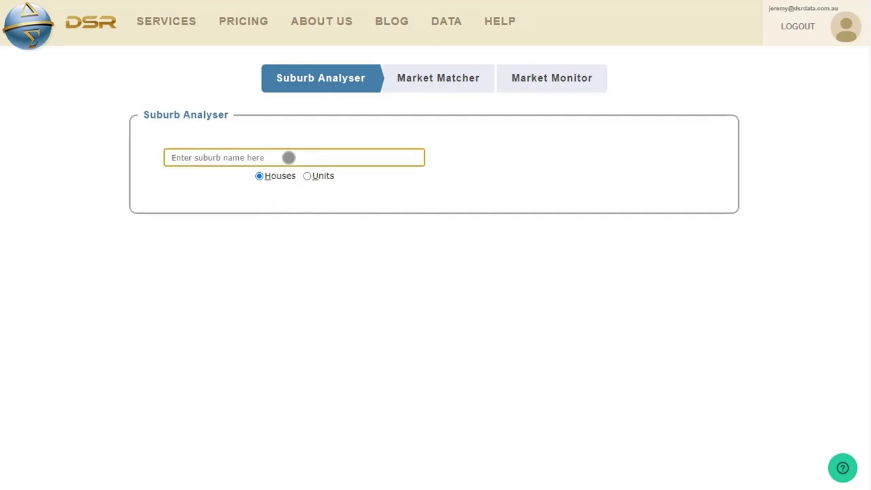
pyautogui.write('greenwoo')
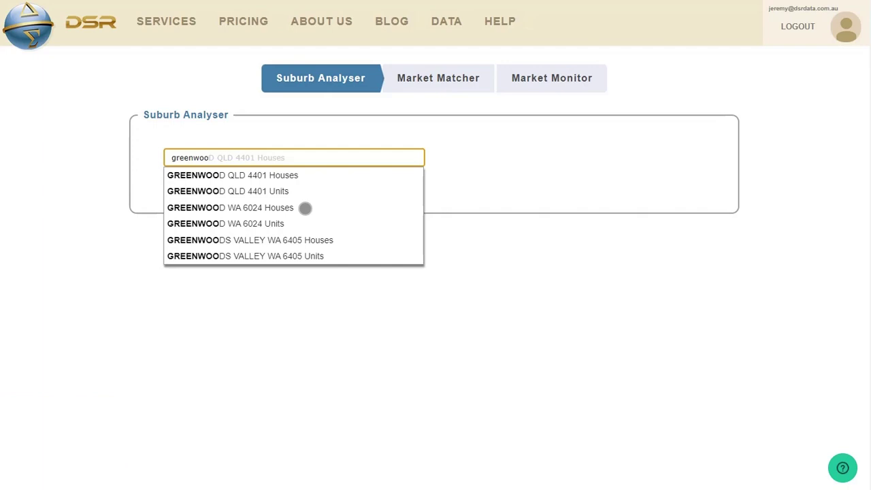
pyautogui.click(288, 208)
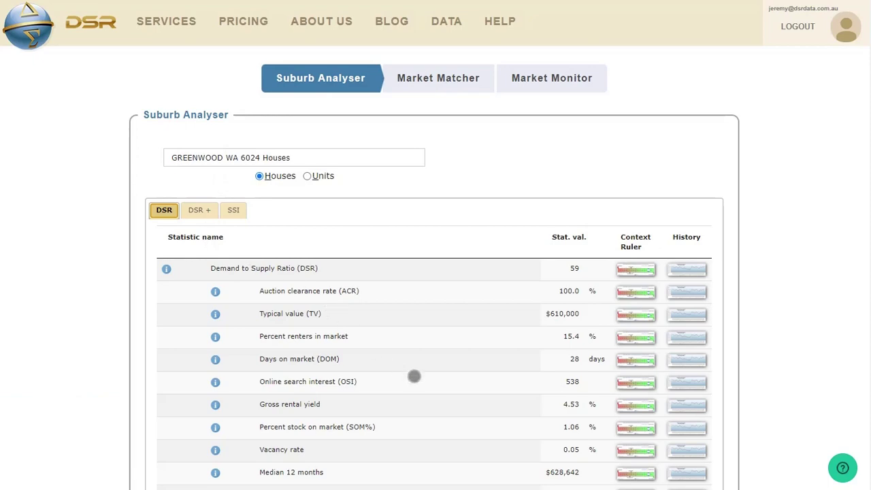
pyautogui.scroll(-1, 415, 361)
pyautogui.scroll(-4, 415, 355)
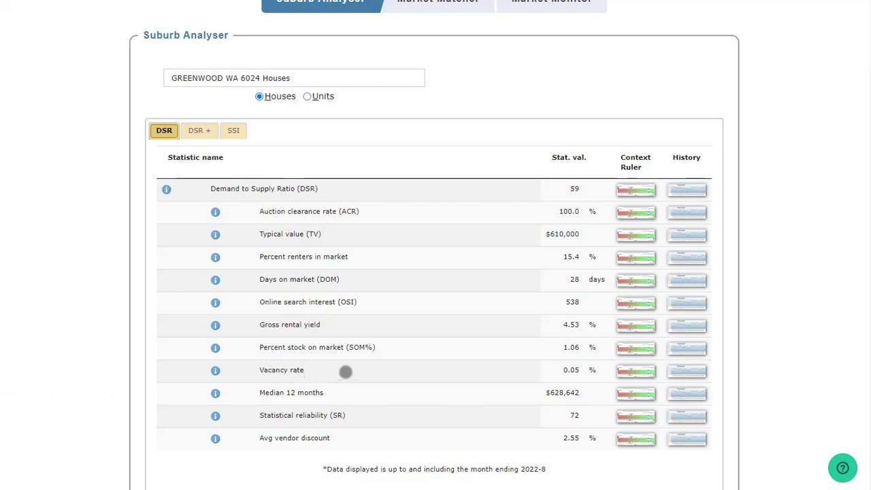
pyautogui.scroll(2, 388, 258)
pyautogui.scroll(2, 390, 271)
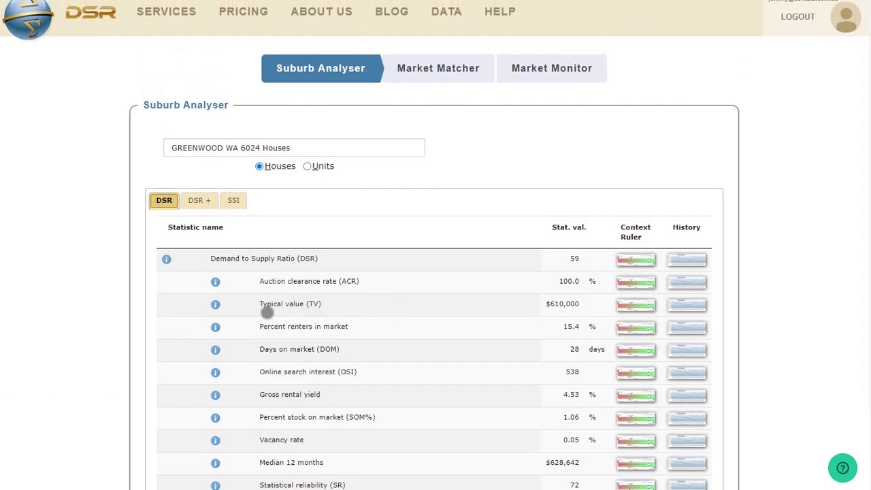
pyautogui.scroll(1, 393, 316)
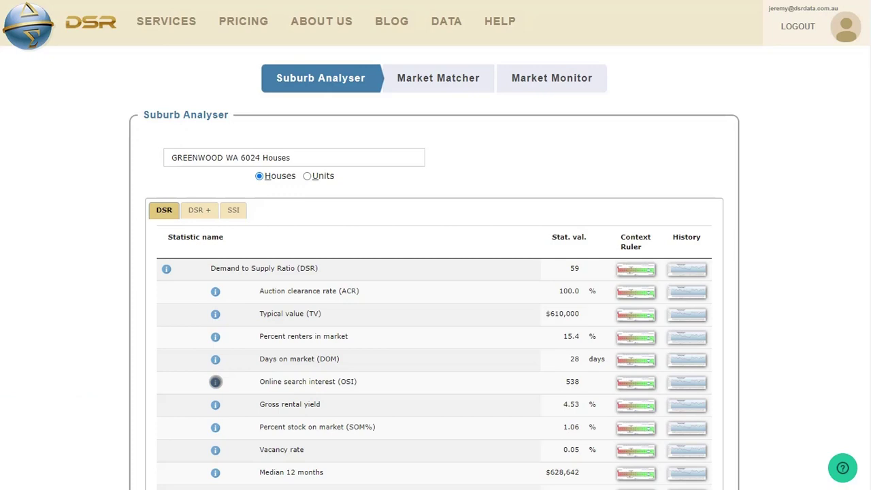
# - Open Greenwood's DSR context ruler, placing 59 within the national range 38–75 (median 56)
pyautogui.moveTo(215, 382)
pyautogui.click(641, 273)
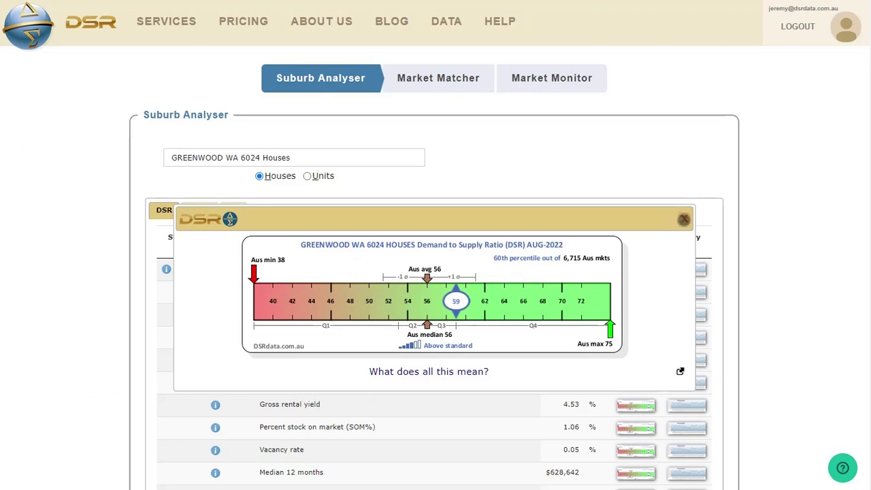
# - Close the DSR ruler and open Greenwood's vacancy rate history chart (2019-9 to 2022-8)
pyautogui.click(683, 218)
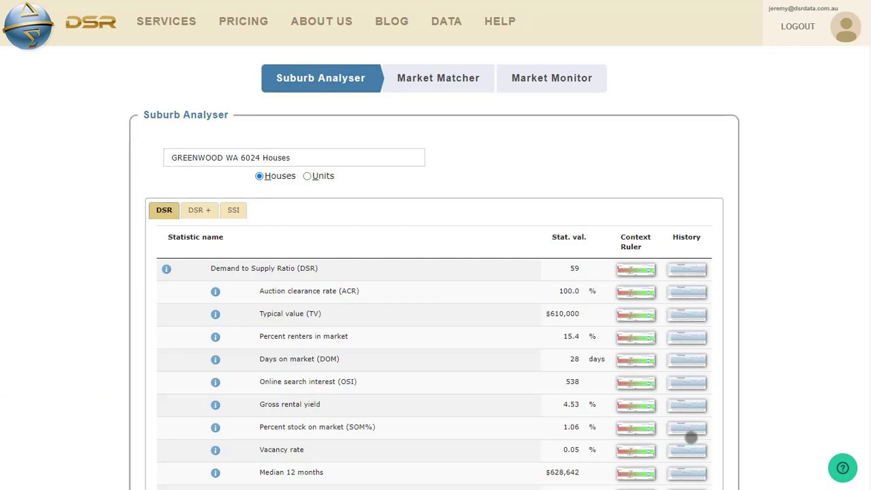
pyautogui.click(694, 451)
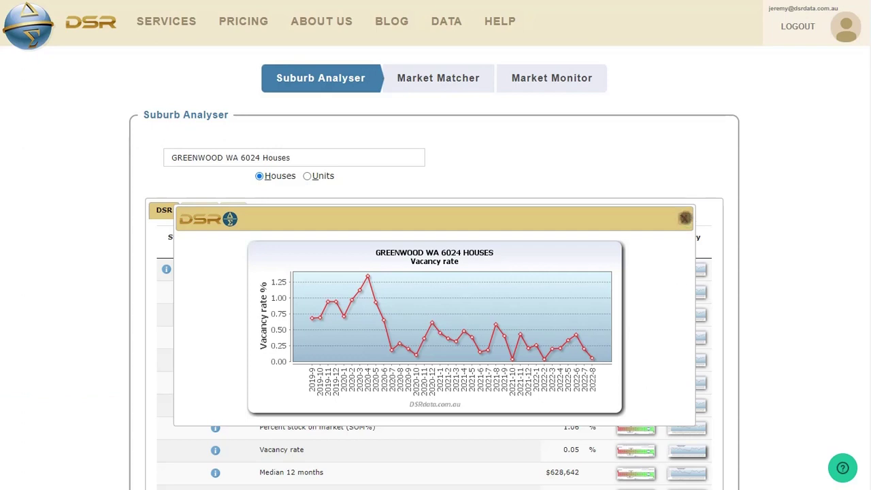
pyautogui.click(684, 218)
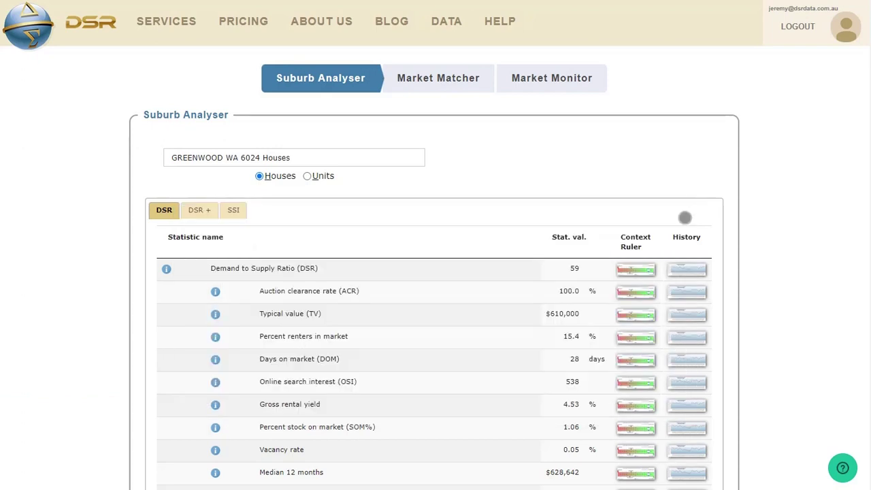
pyautogui.click(197, 213)
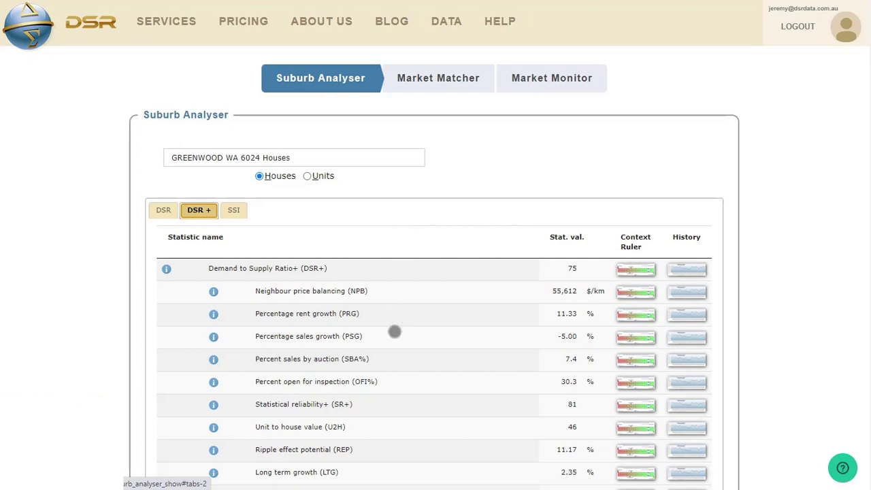
pyautogui.scroll(-2, 390, 446)
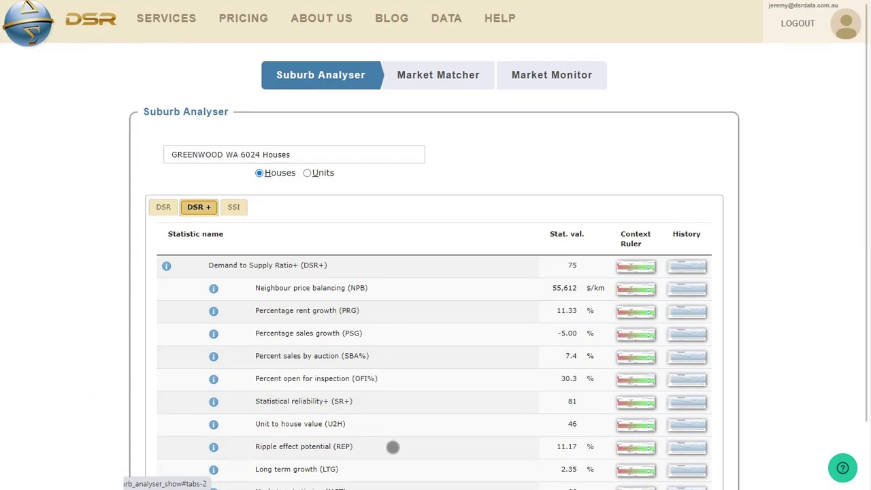
pyautogui.scroll(-1, 392, 410)
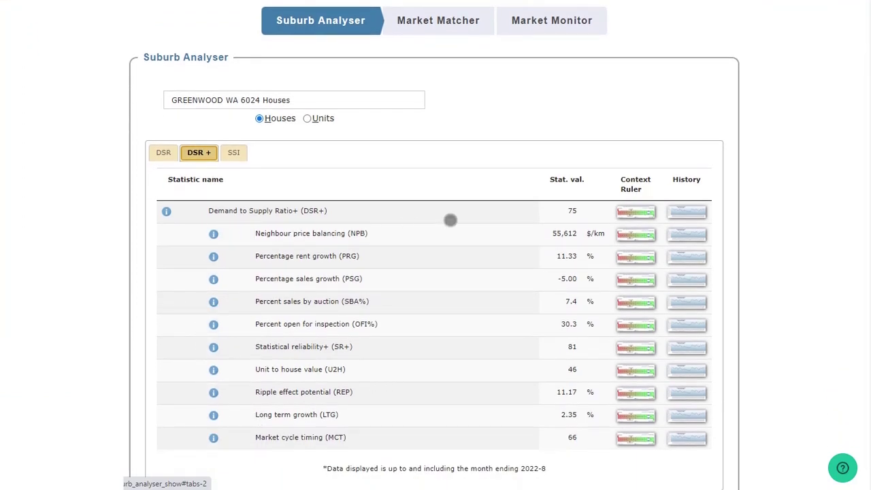
pyautogui.scroll(2, 449, 220)
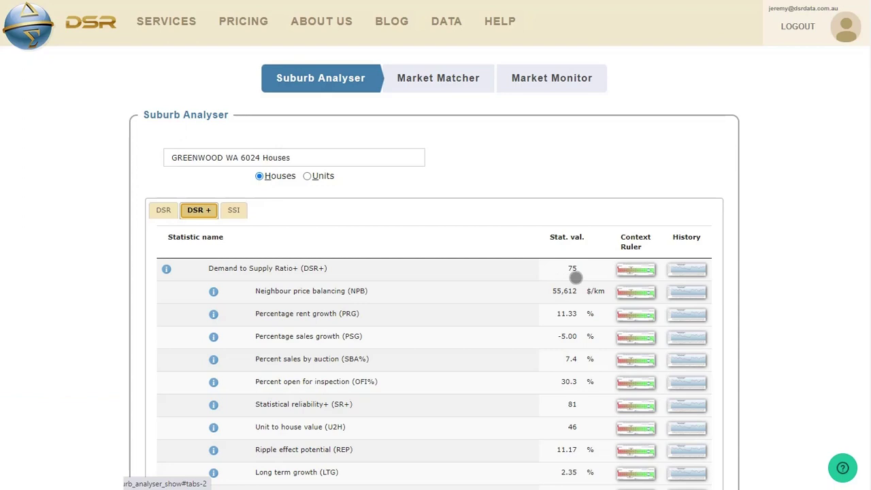
pyautogui.click(640, 271)
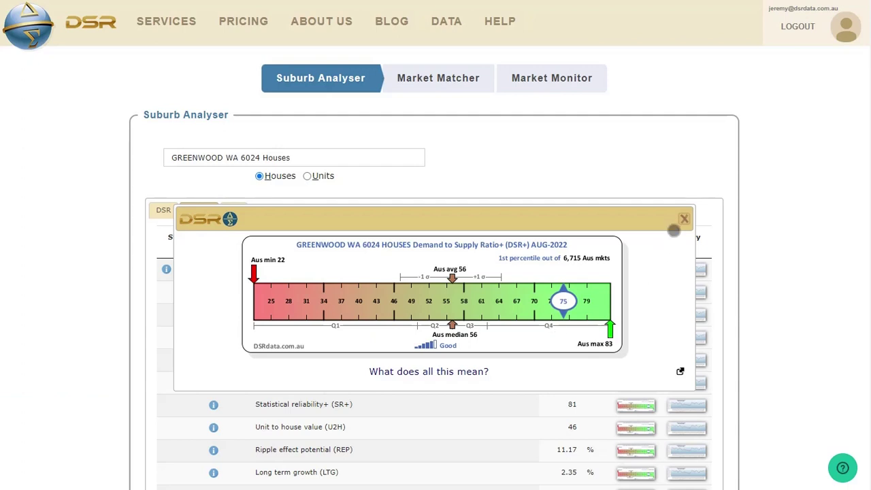
pyautogui.click(683, 218)
# - On the DSR tab, check Greenwood's DSR ruler (59, 60th percentile of 6,715 markets), then close it
pyautogui.click(170, 211)
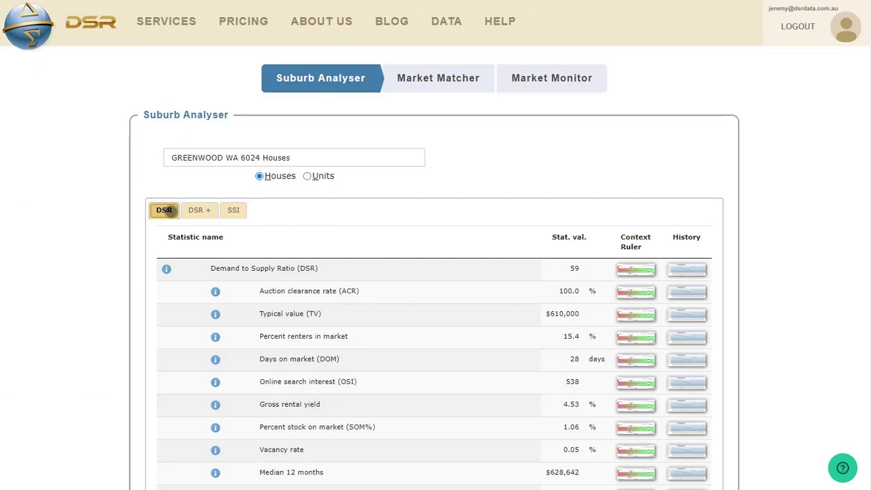
pyautogui.click(636, 271)
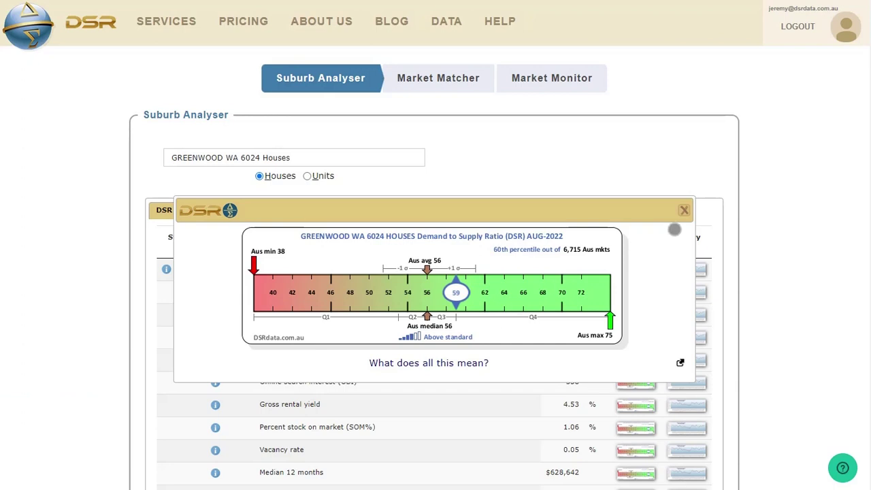
pyautogui.click(684, 210)
# - Return to the DSR+ tab and review, then close, Greenwood's DSR+ context ruler (score 75)
pyautogui.click(205, 211)
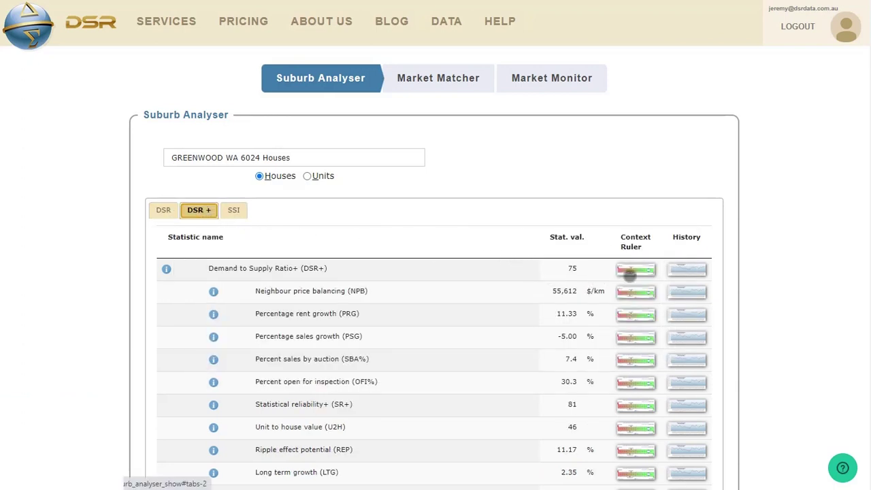
pyautogui.click(633, 271)
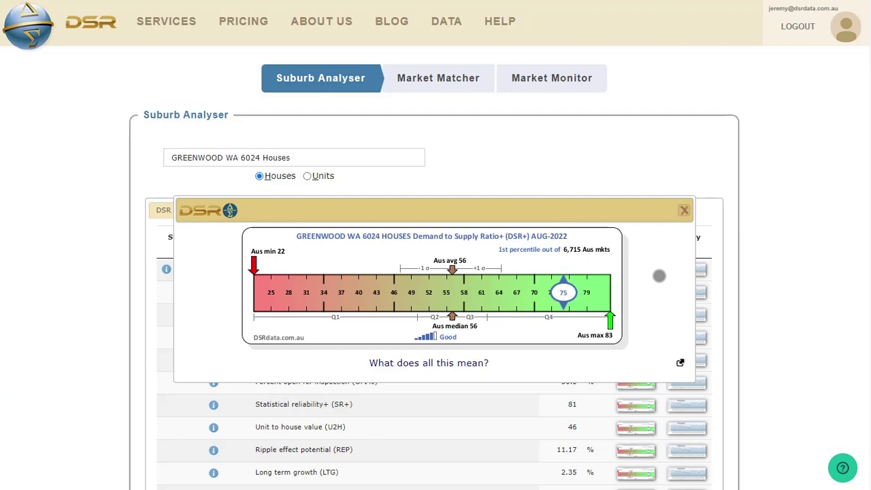
pyautogui.click(683, 210)
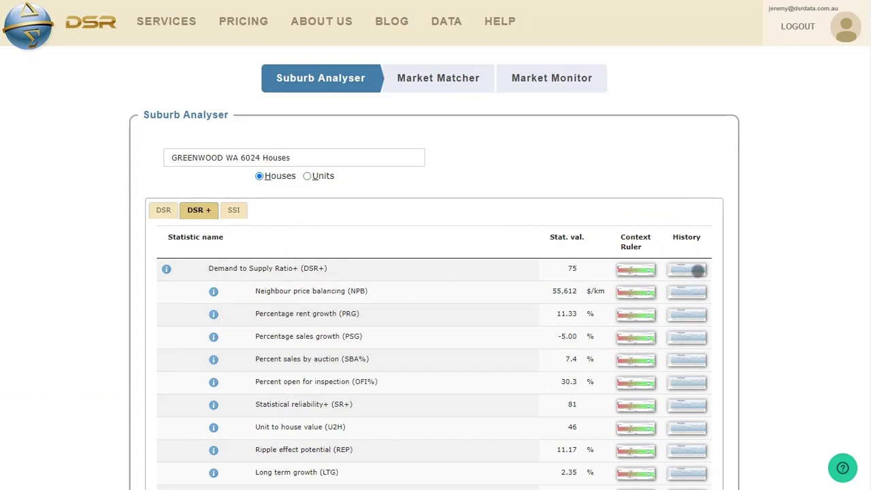
pyautogui.click(697, 270)
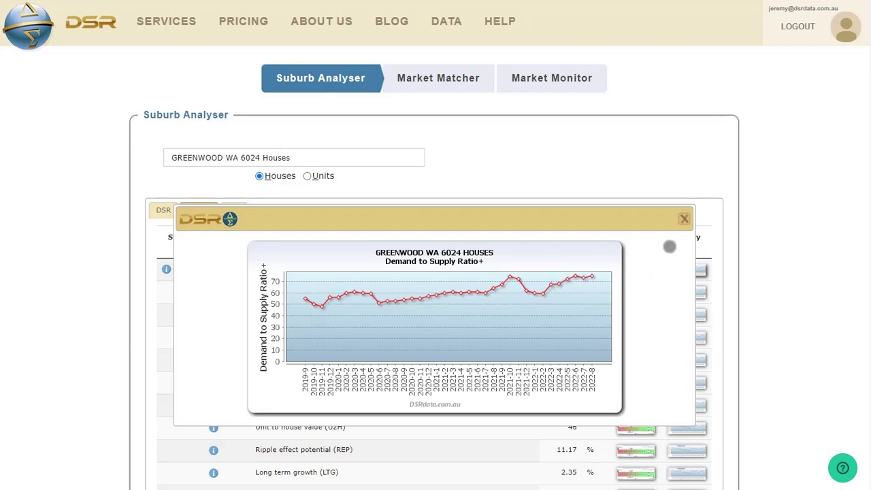
pyautogui.click(684, 218)
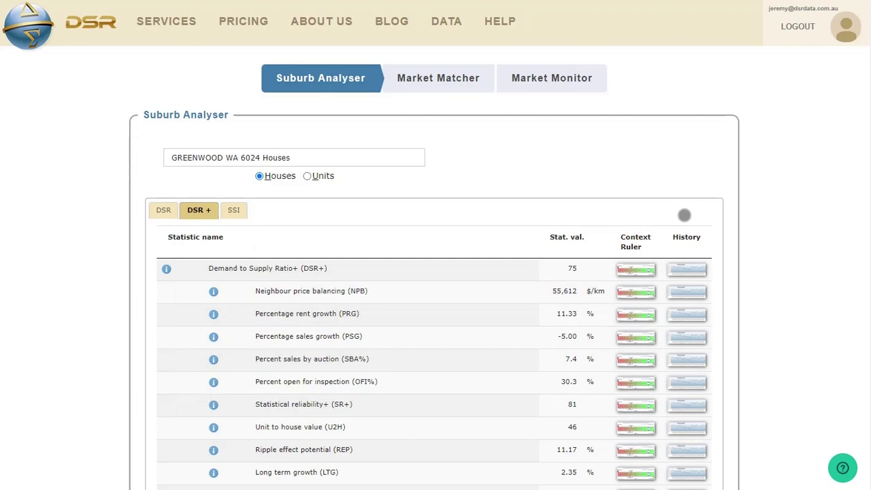
pyautogui.scroll(-1, 468, 275)
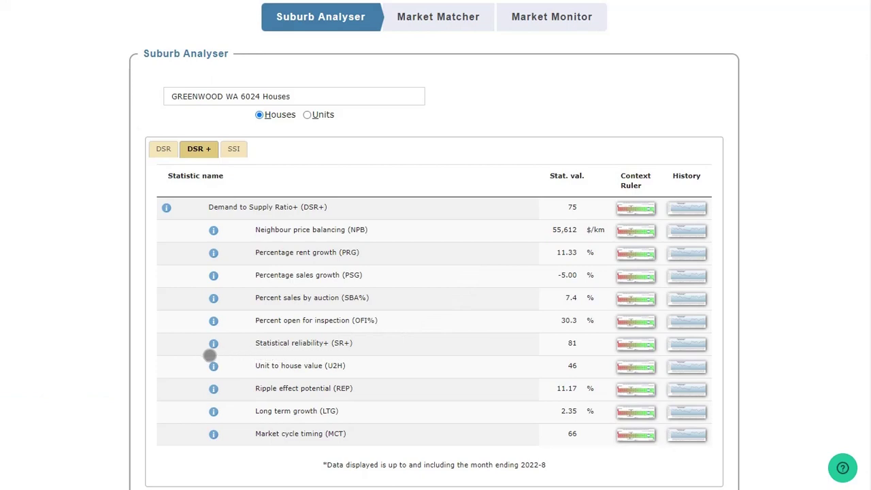
pyautogui.click(212, 344)
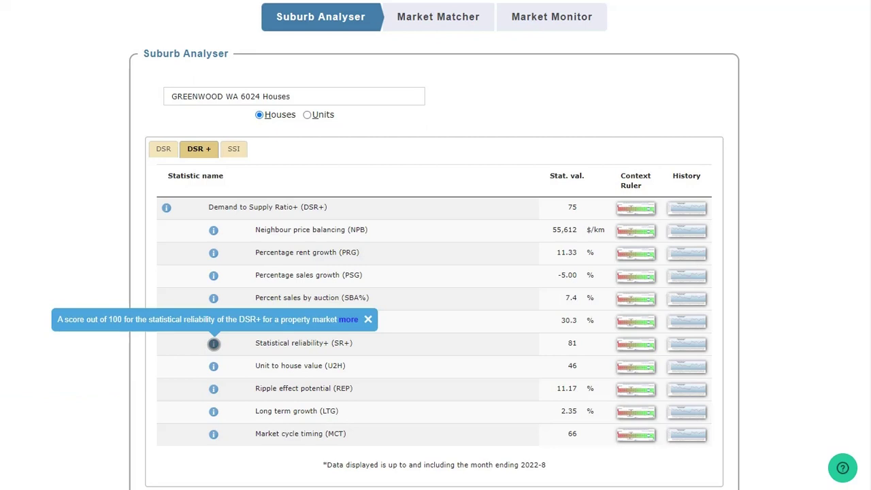
pyautogui.click(400, 350)
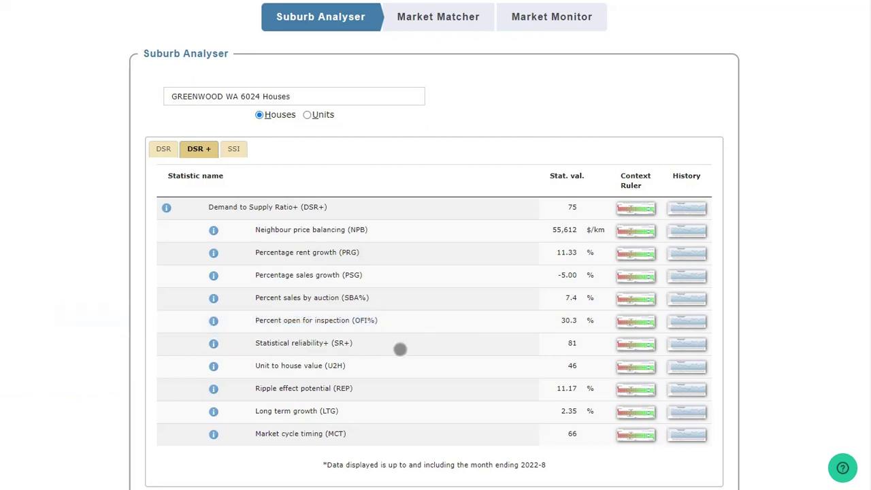
pyautogui.click(627, 344)
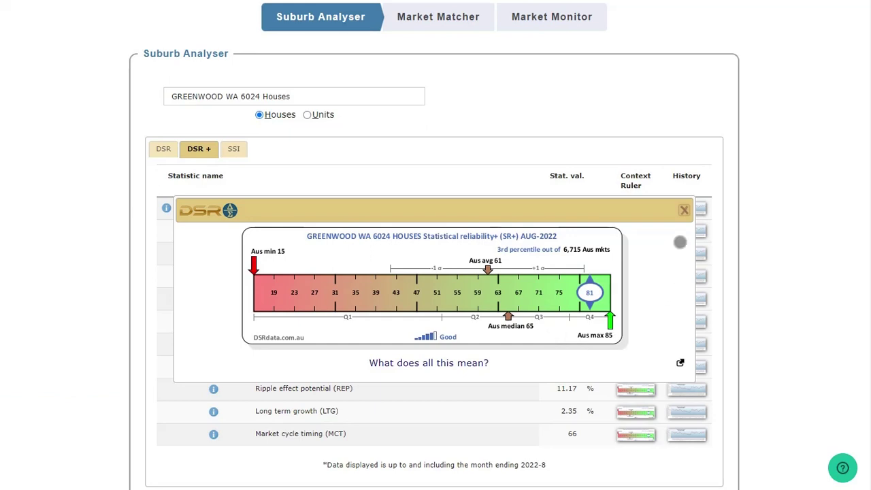
pyautogui.click(684, 210)
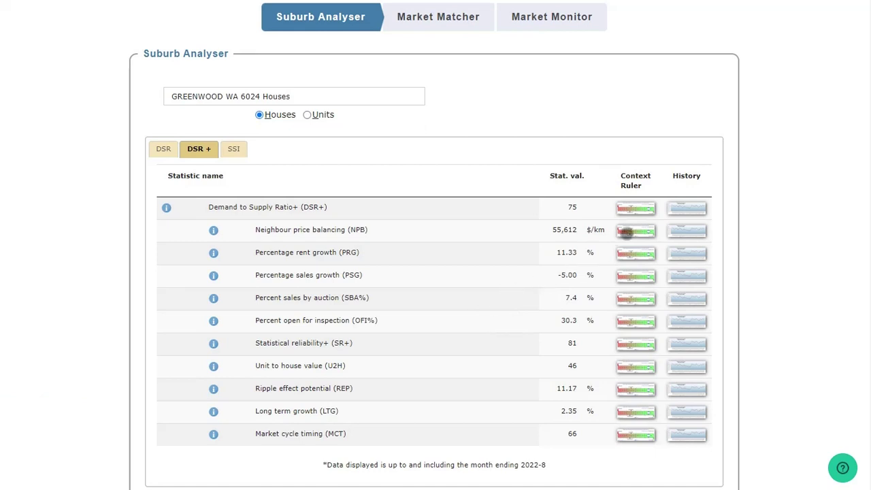
pyautogui.click(695, 209)
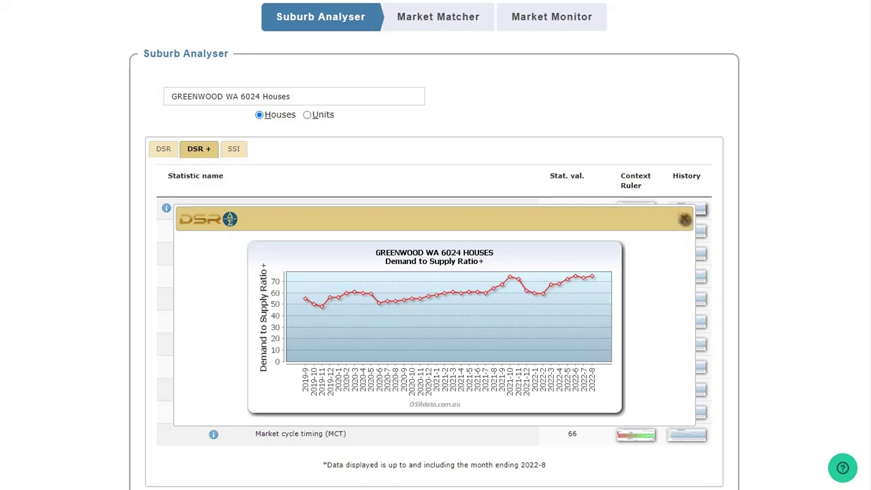
pyautogui.click(684, 219)
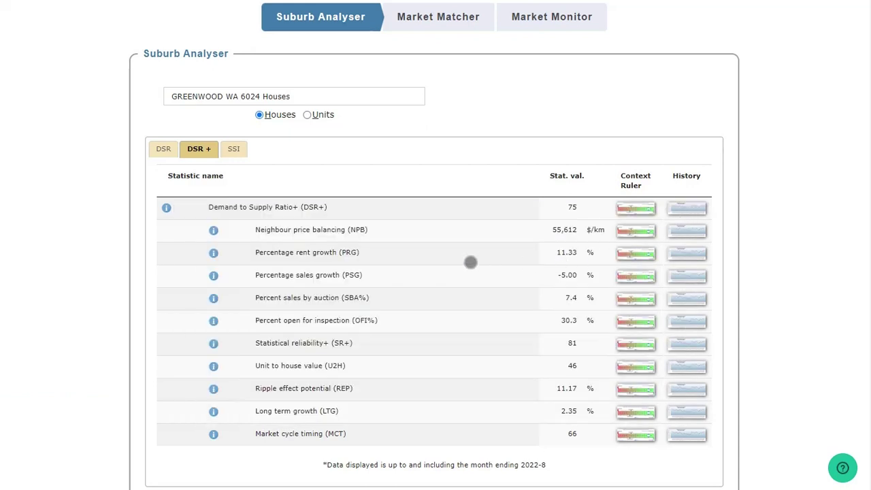
# - Show the DSR statistics and open Greenwood's Typical value history chart
pyautogui.scroll(2, 279, 238)
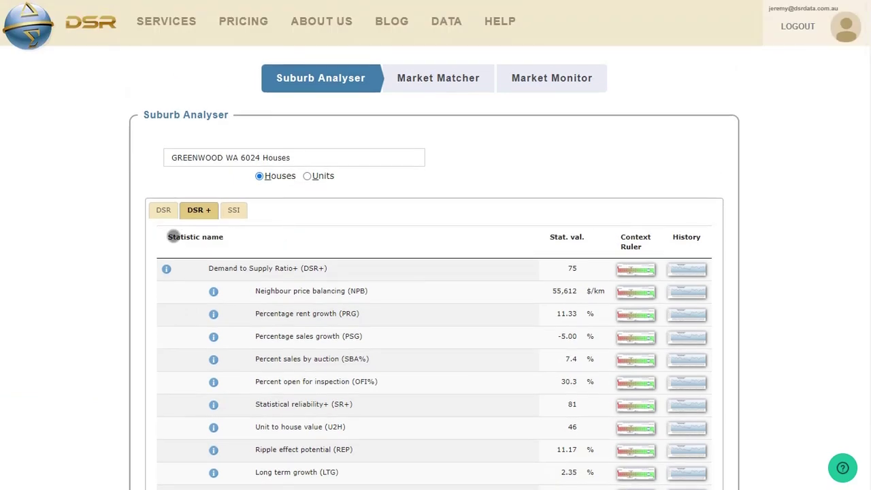
pyautogui.click(163, 211)
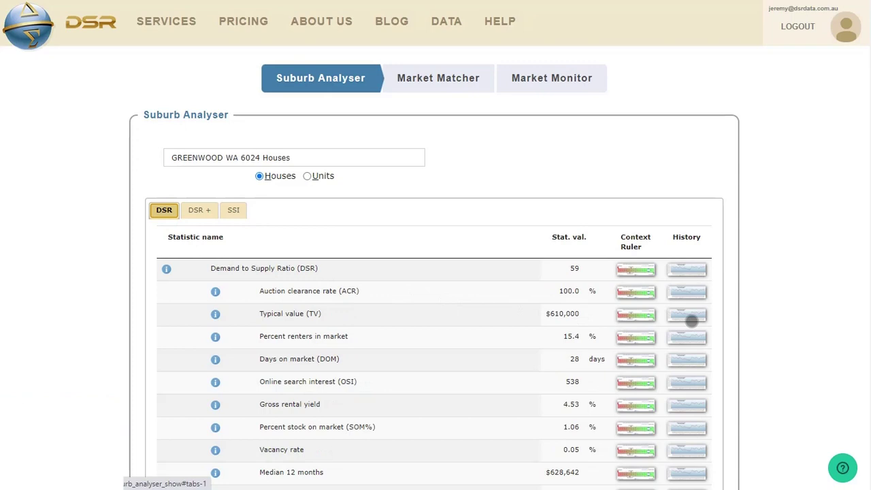
pyautogui.click(692, 317)
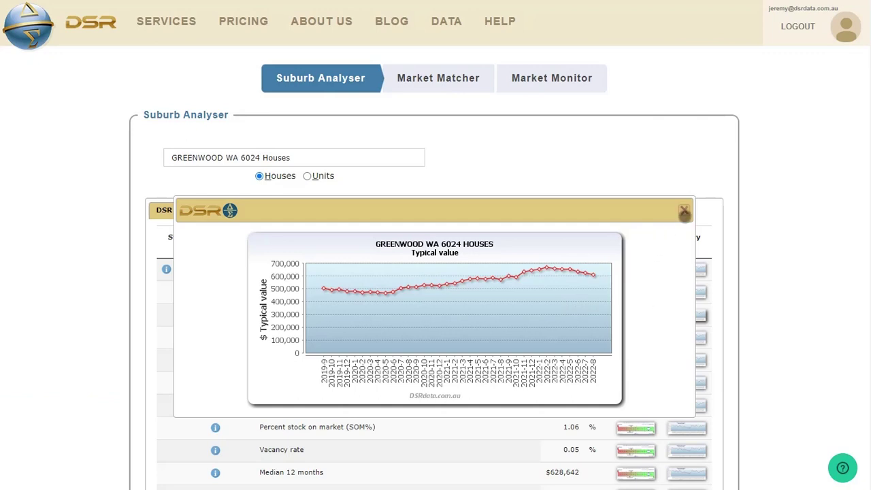
# - Close the Typical value chart and return to Greenwood's DSR+ statistics
pyautogui.click(683, 213)
pyautogui.click(196, 211)
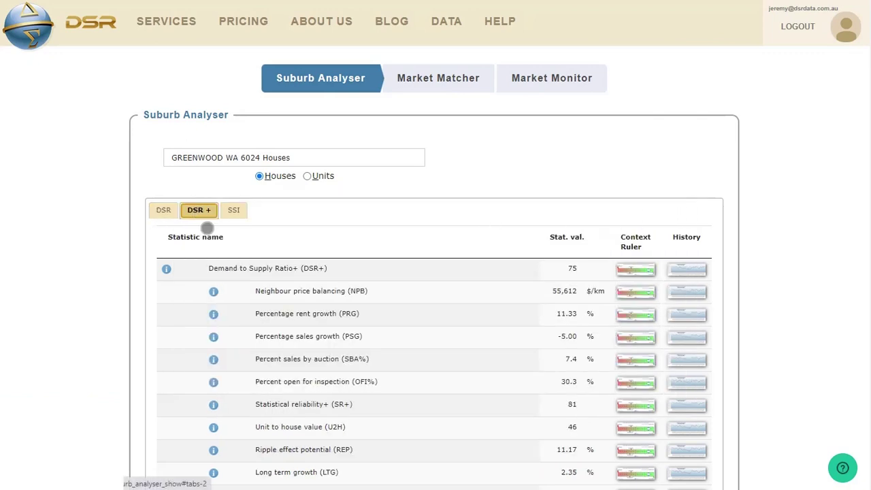
pyautogui.scroll(-1, 374, 274)
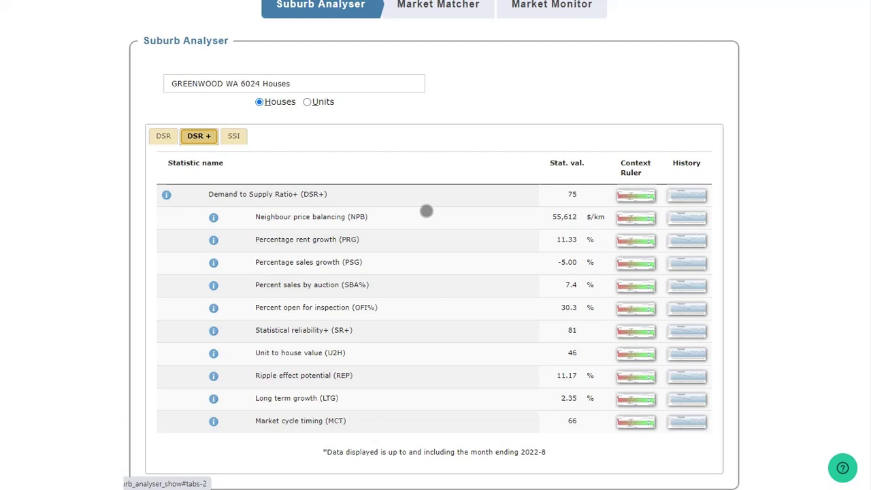
pyautogui.scroll(1, 426, 211)
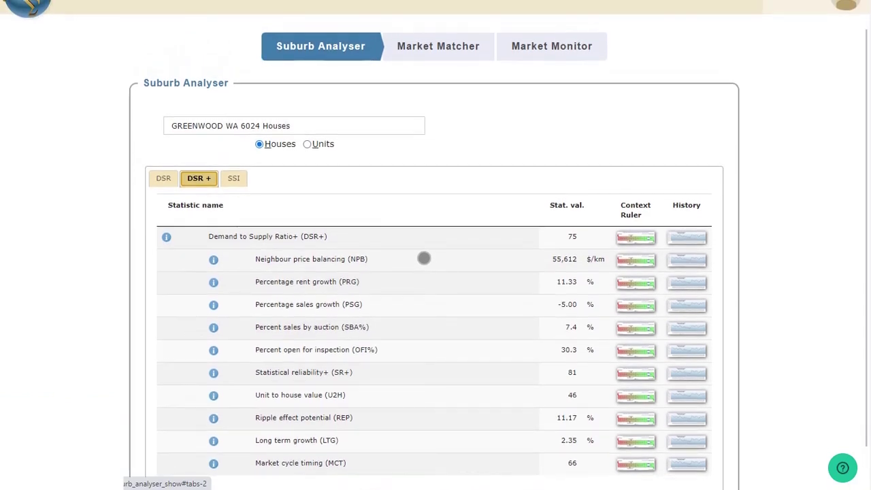
pyautogui.scroll(-1, 425, 255)
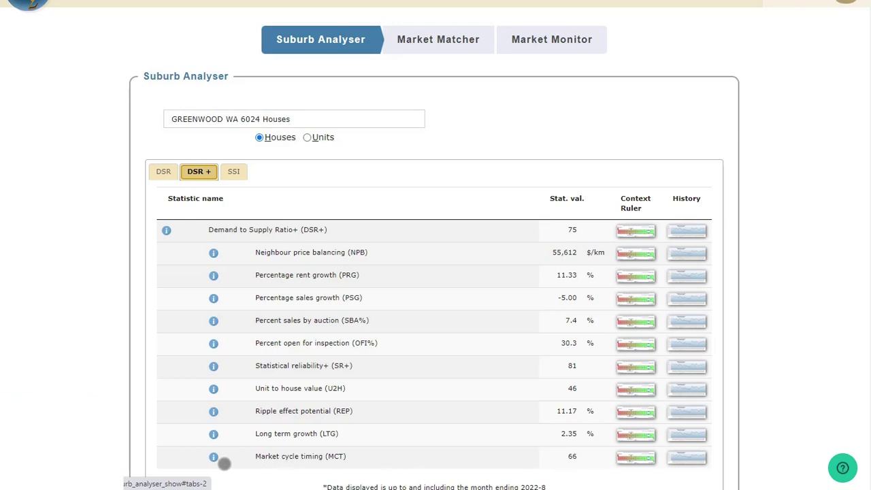
# - Review the Market cycle timing definition and its context ruler (MCT 66), then close it
pyautogui.click(213, 456)
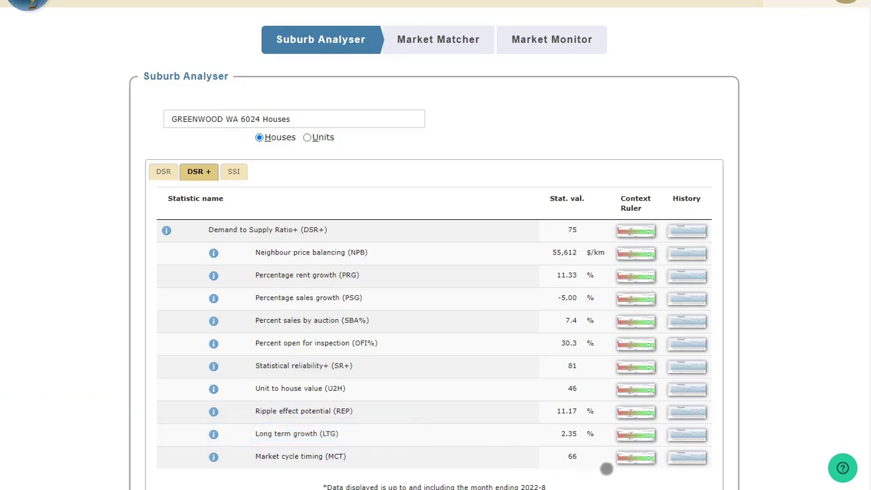
pyautogui.click(633, 461)
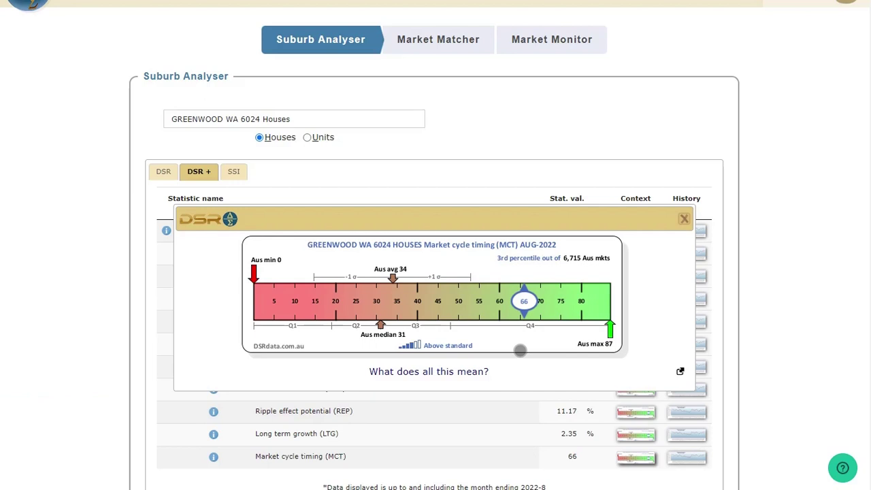
pyautogui.click(684, 218)
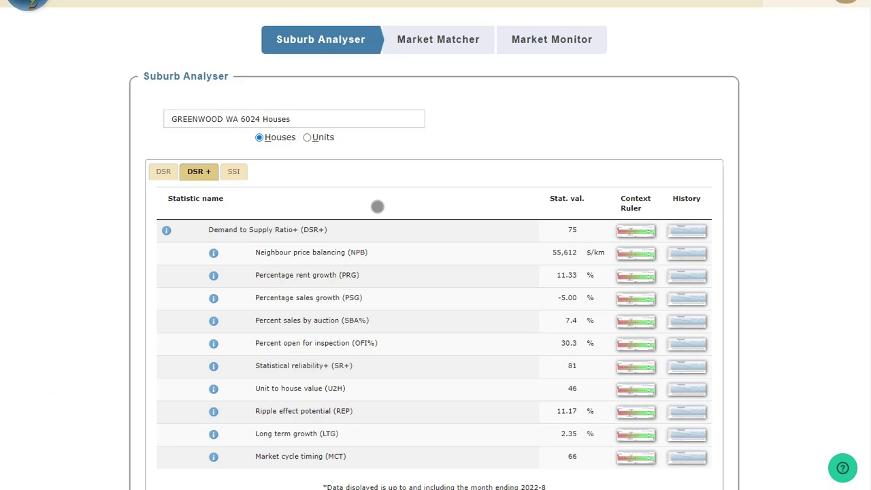
pyautogui.scroll(2, 405, 202)
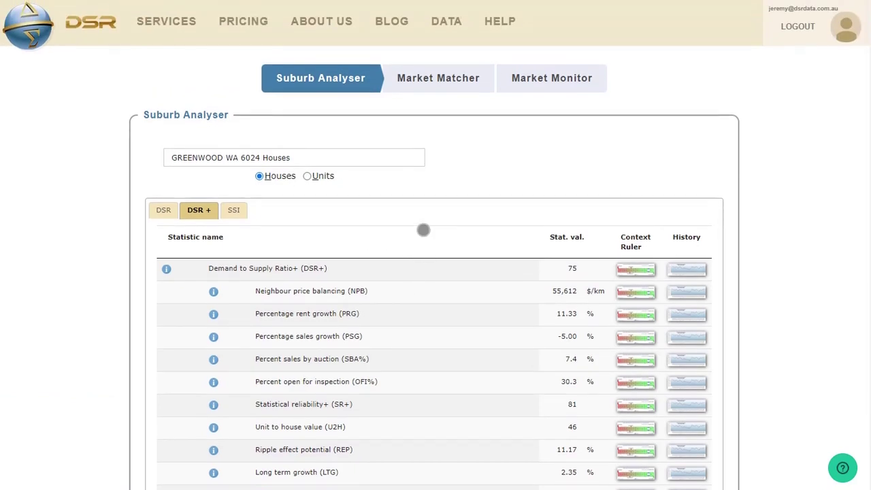
pyautogui.click(233, 212)
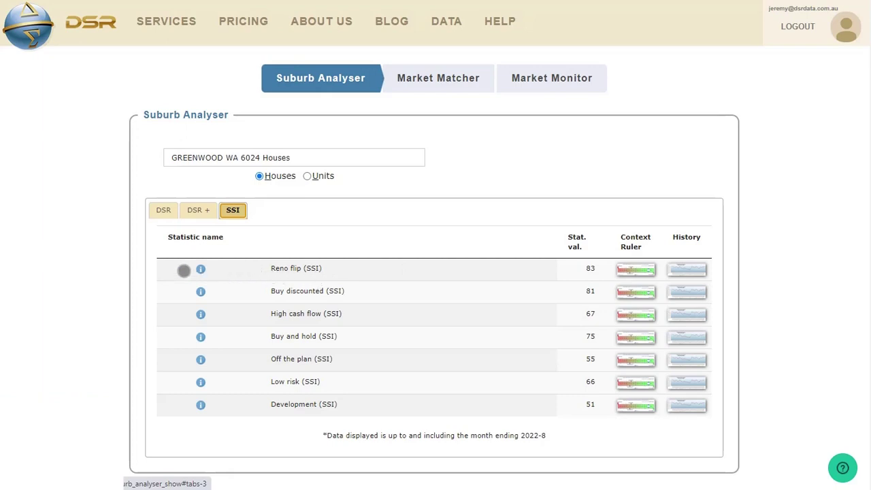
pyautogui.click(201, 268)
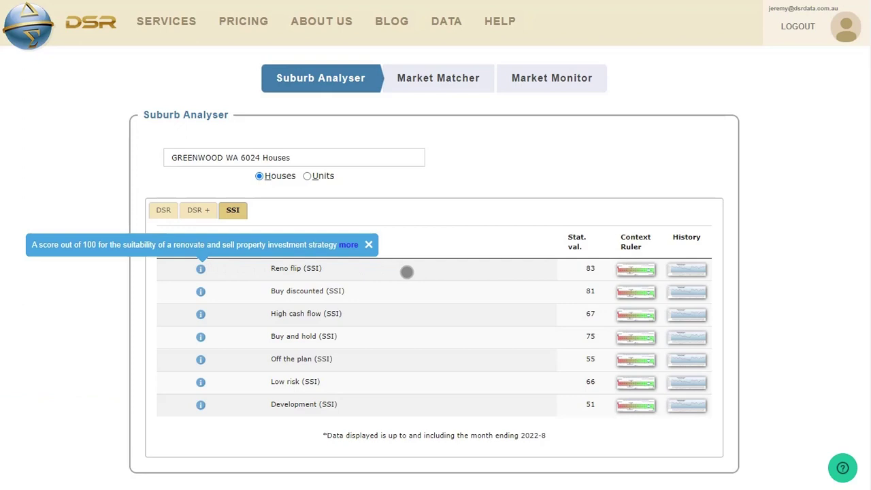
pyautogui.click(406, 271)
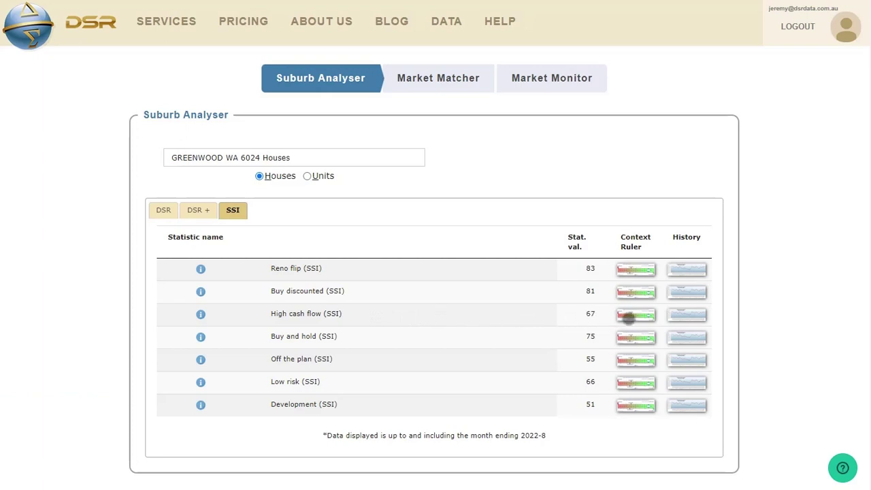
pyautogui.click(628, 317)
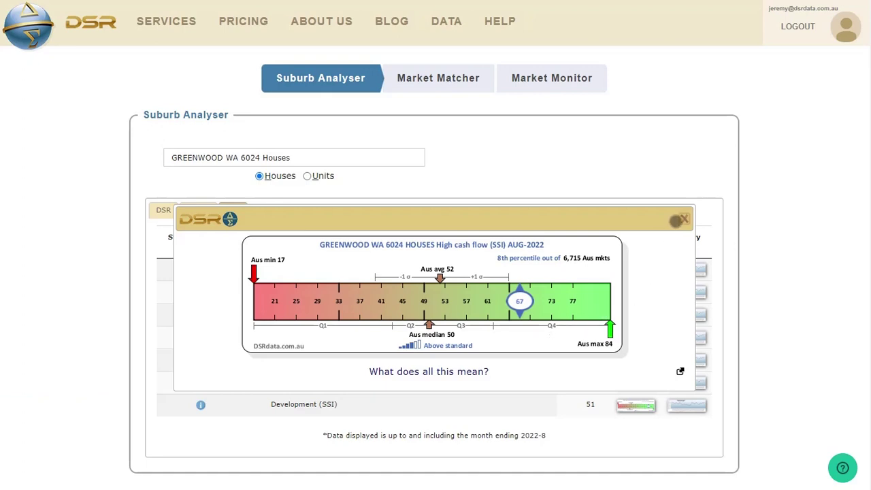
pyautogui.click(684, 218)
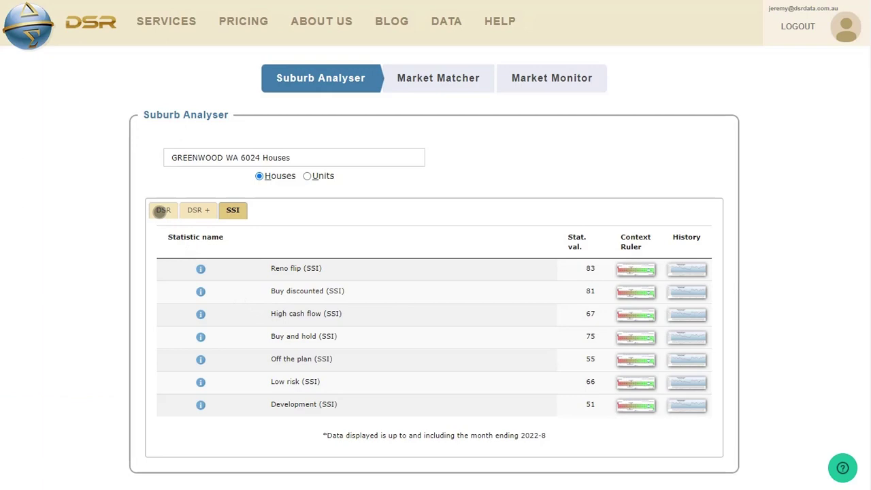
# - On the DSR tab, review the Gross rental yield and Typical value history charts, then return to DSR+
pyautogui.click(163, 210)
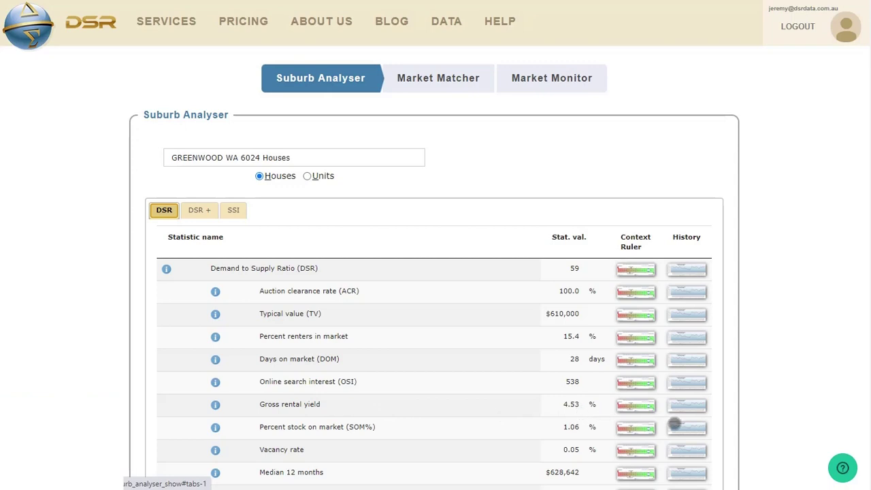
pyautogui.click(699, 406)
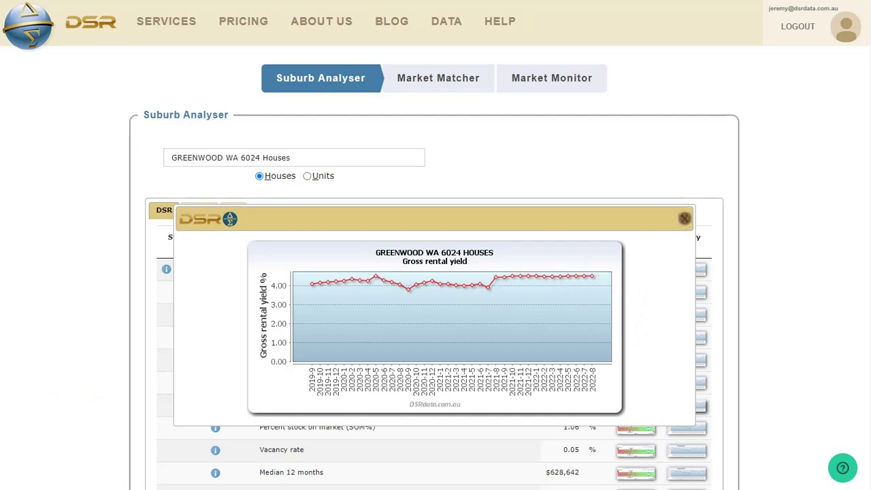
pyautogui.click(684, 218)
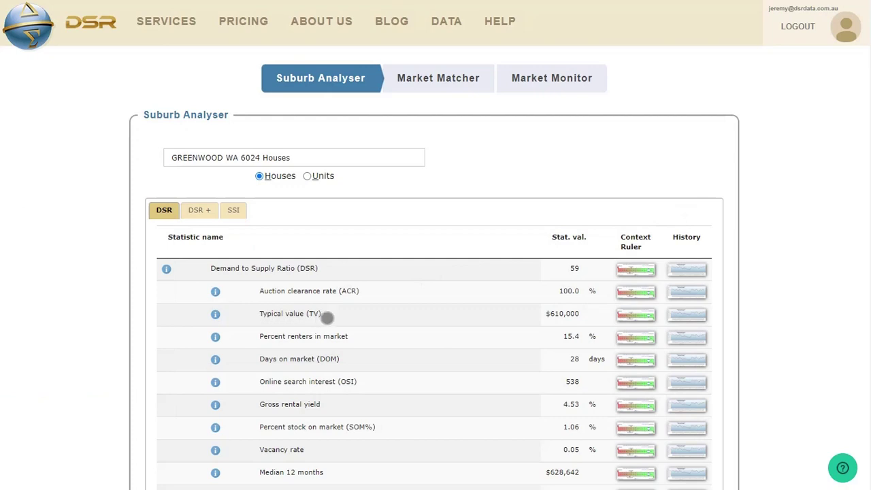
pyautogui.click(686, 314)
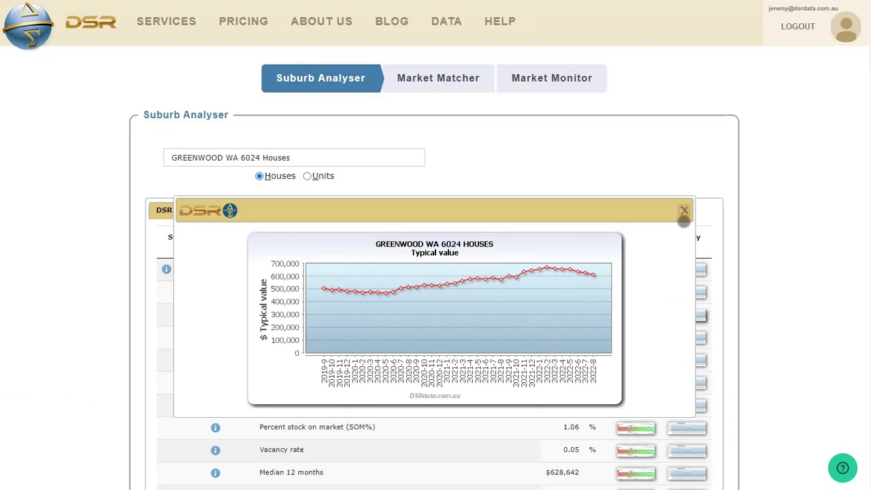
pyautogui.click(685, 210)
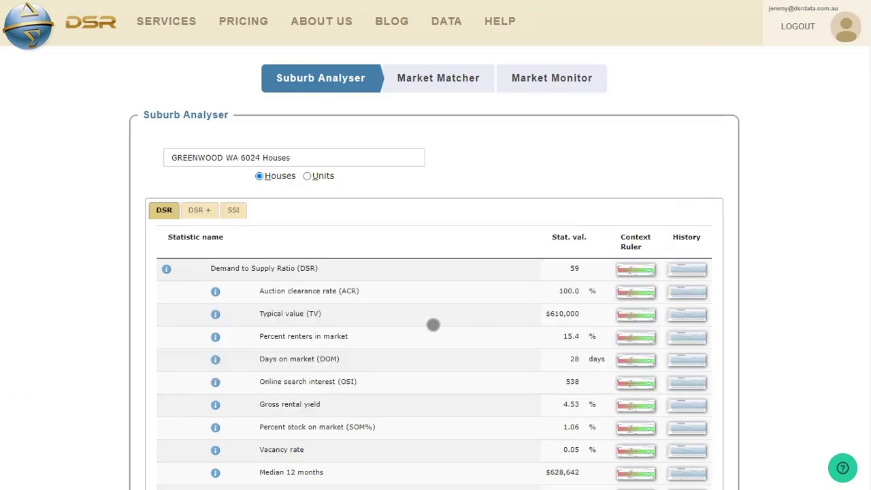
pyautogui.click(203, 211)
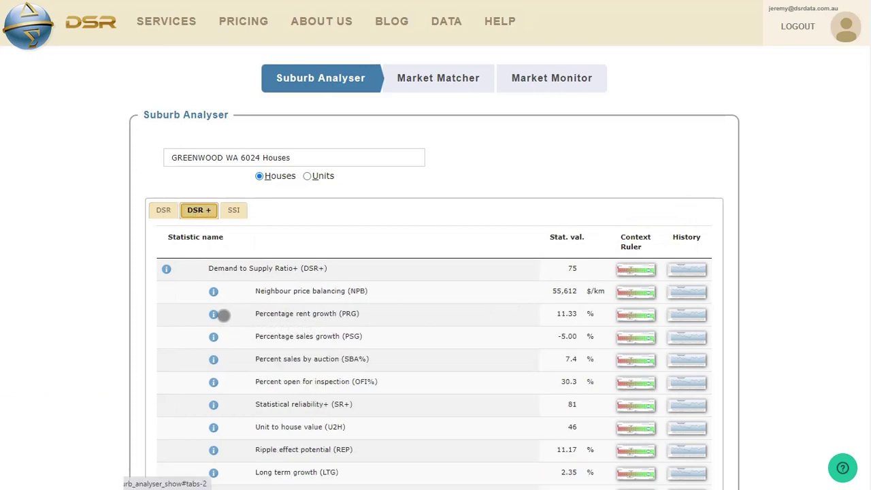
pyautogui.click(213, 314)
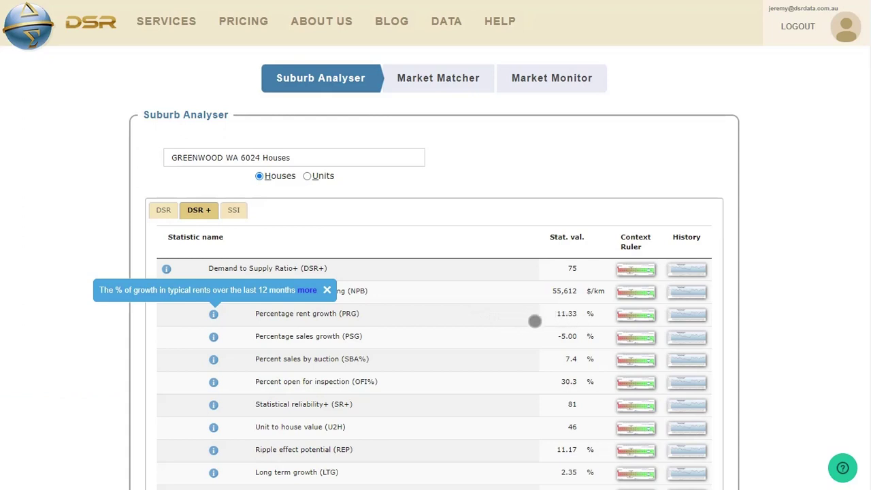
pyautogui.click(692, 319)
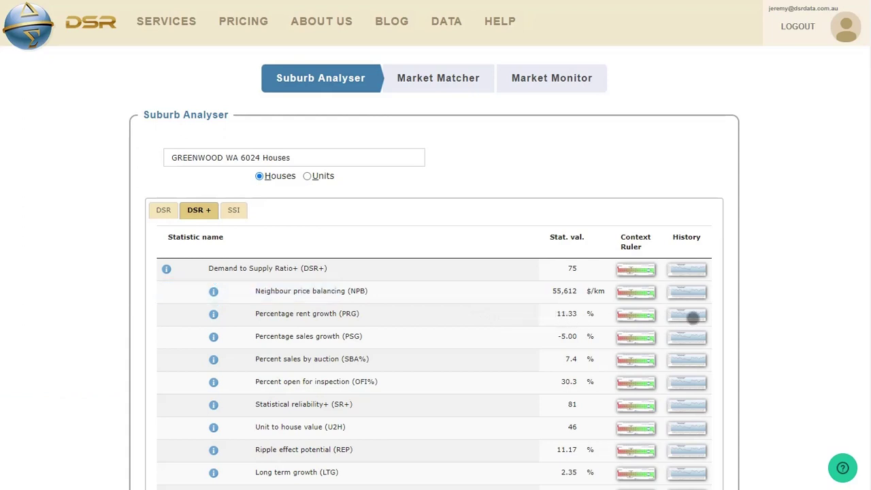
pyautogui.click(692, 317)
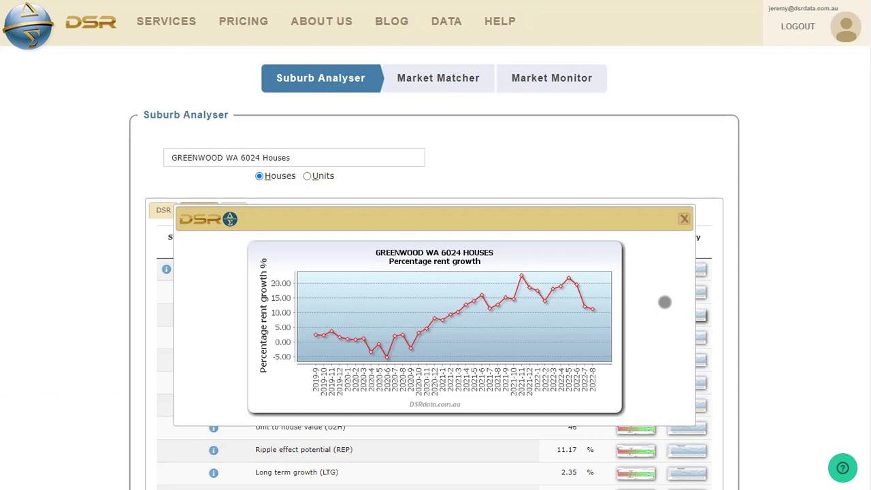
pyautogui.click(684, 219)
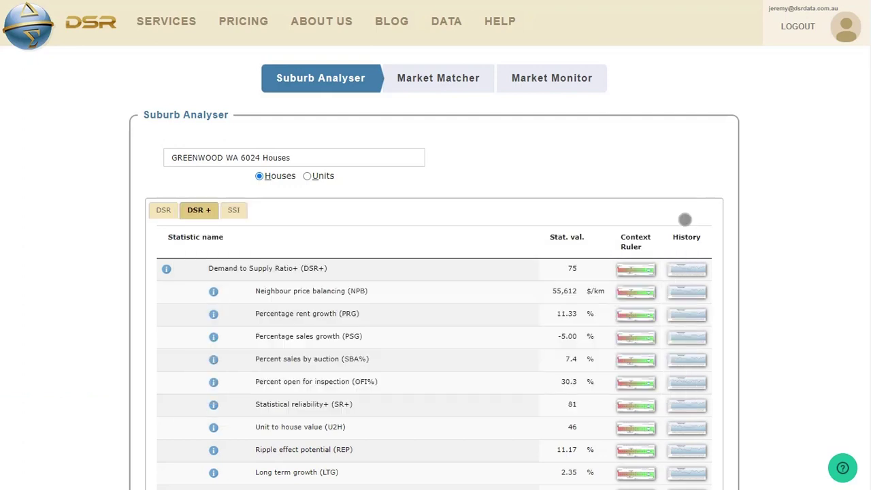